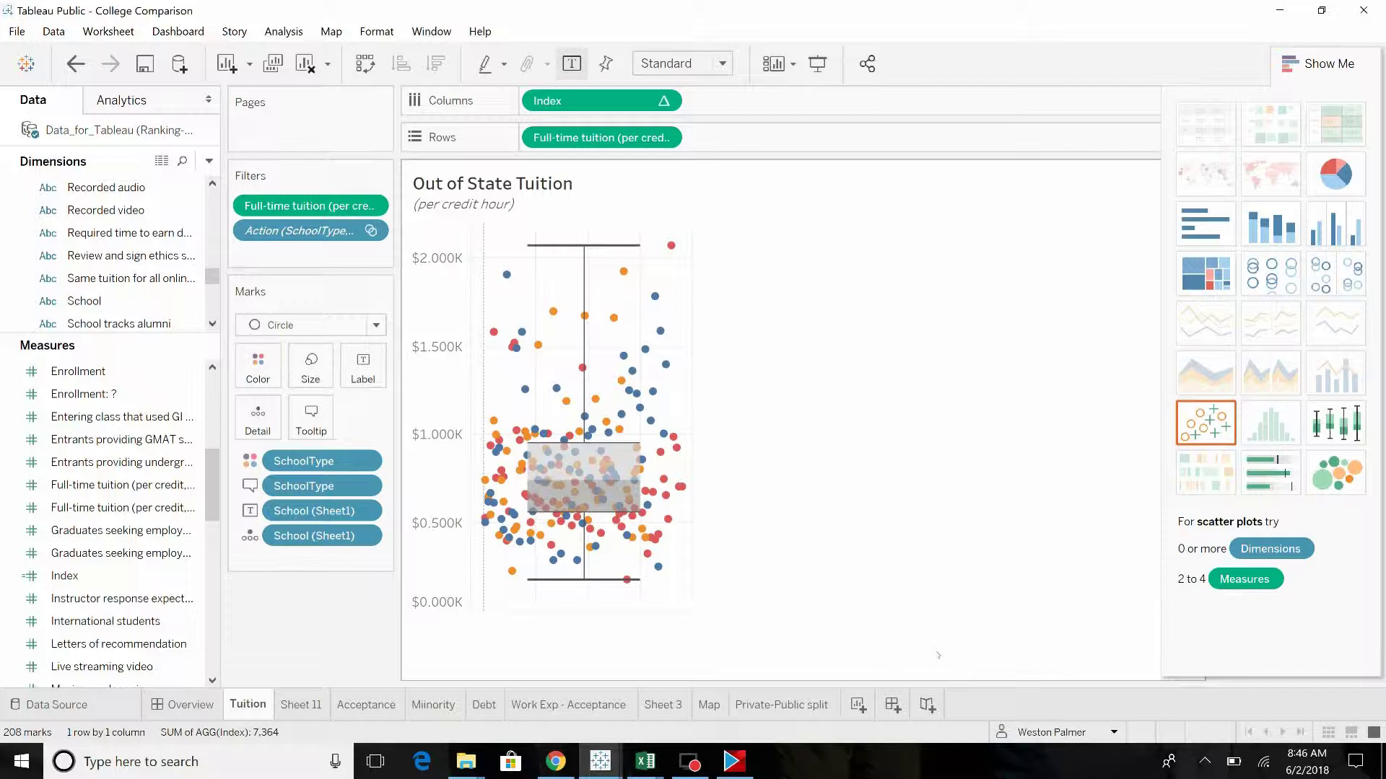
On Sheet 11, chart in-state tuition per credit with School on Detail as a box-and-whisker plot.
click(305, 706)
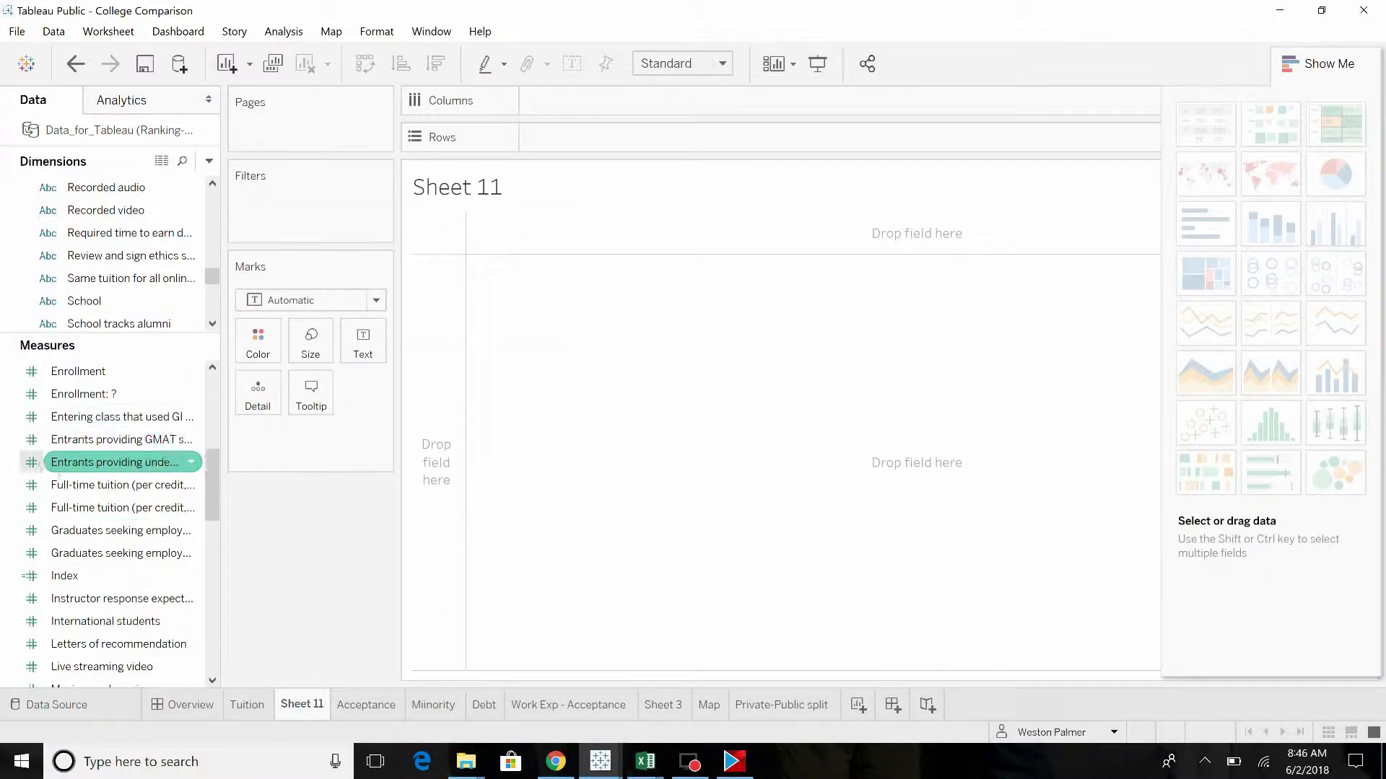
drag(74, 491, 552, 332)
click(80, 301)
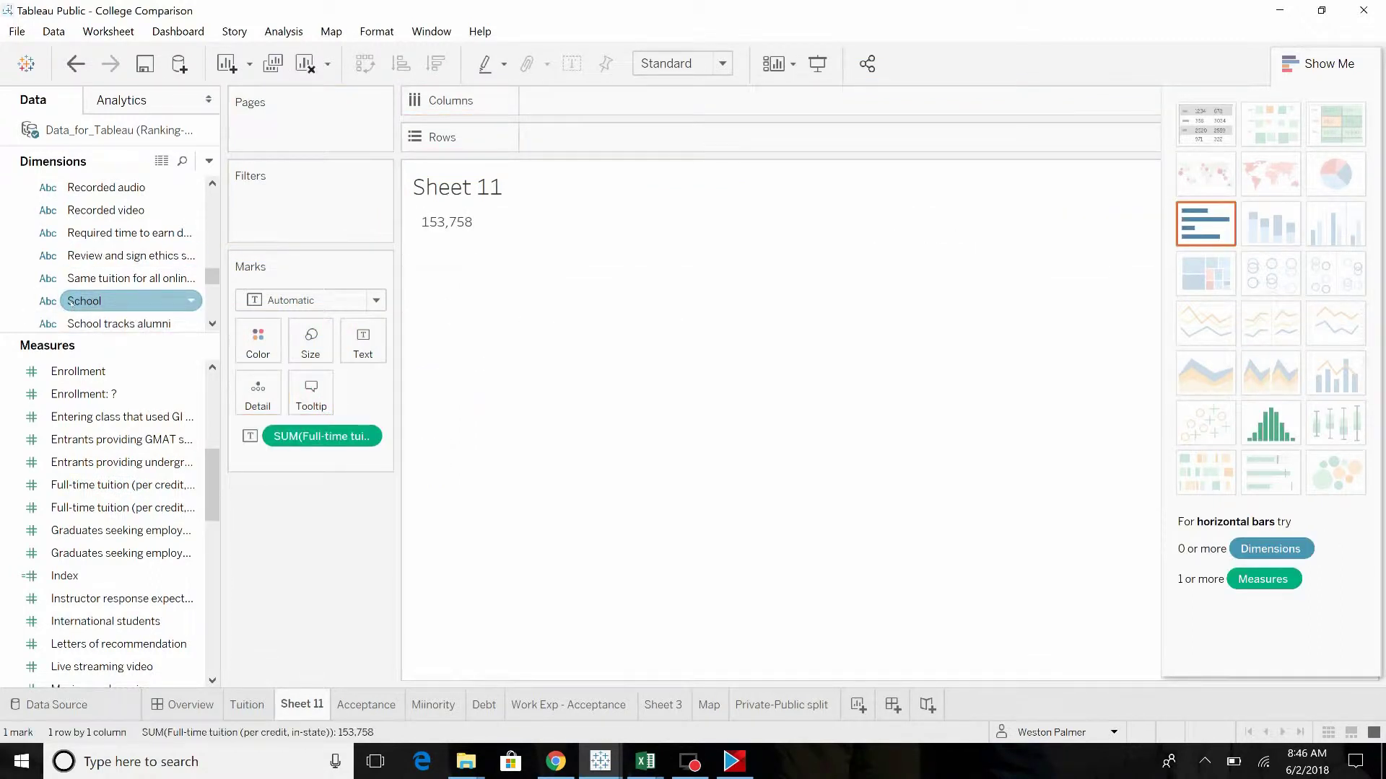
drag(71, 303, 249, 392)
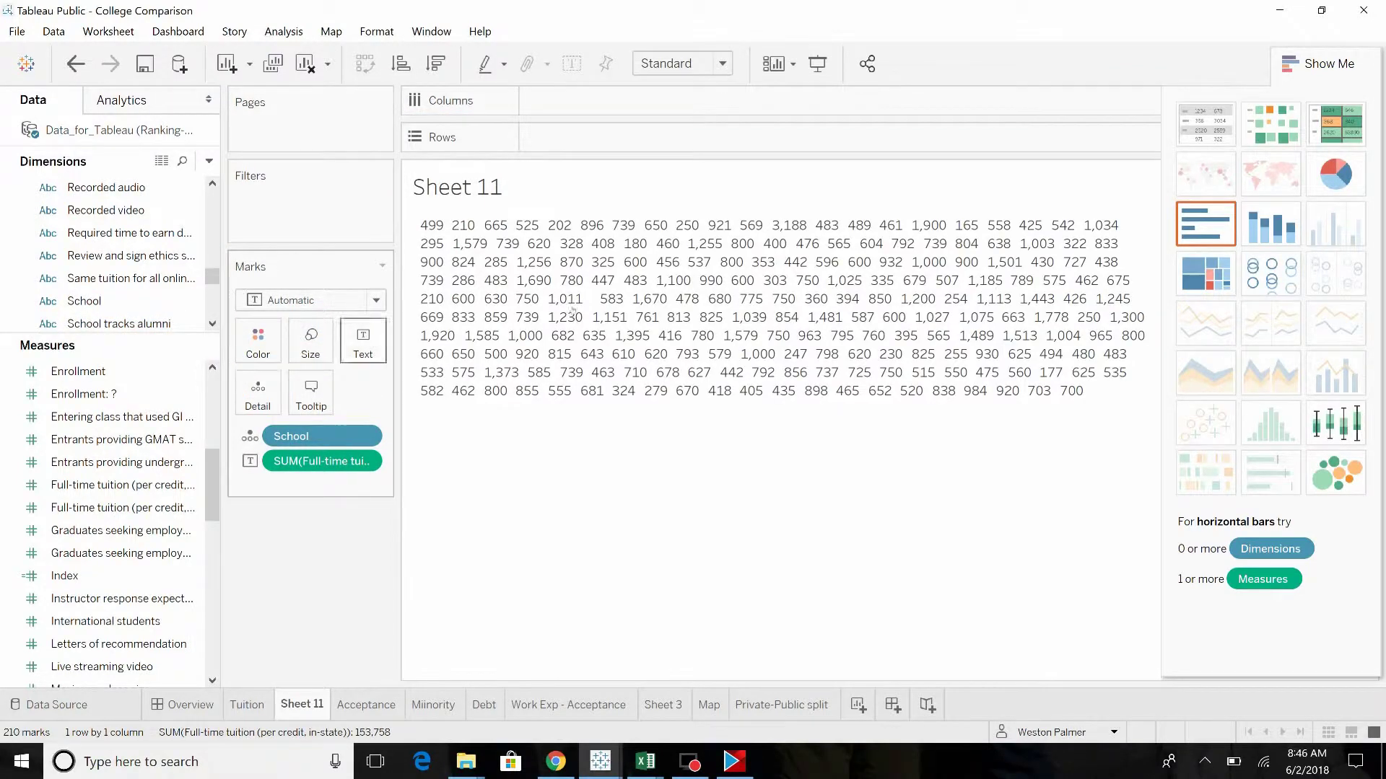
mouse_move(691, 269)
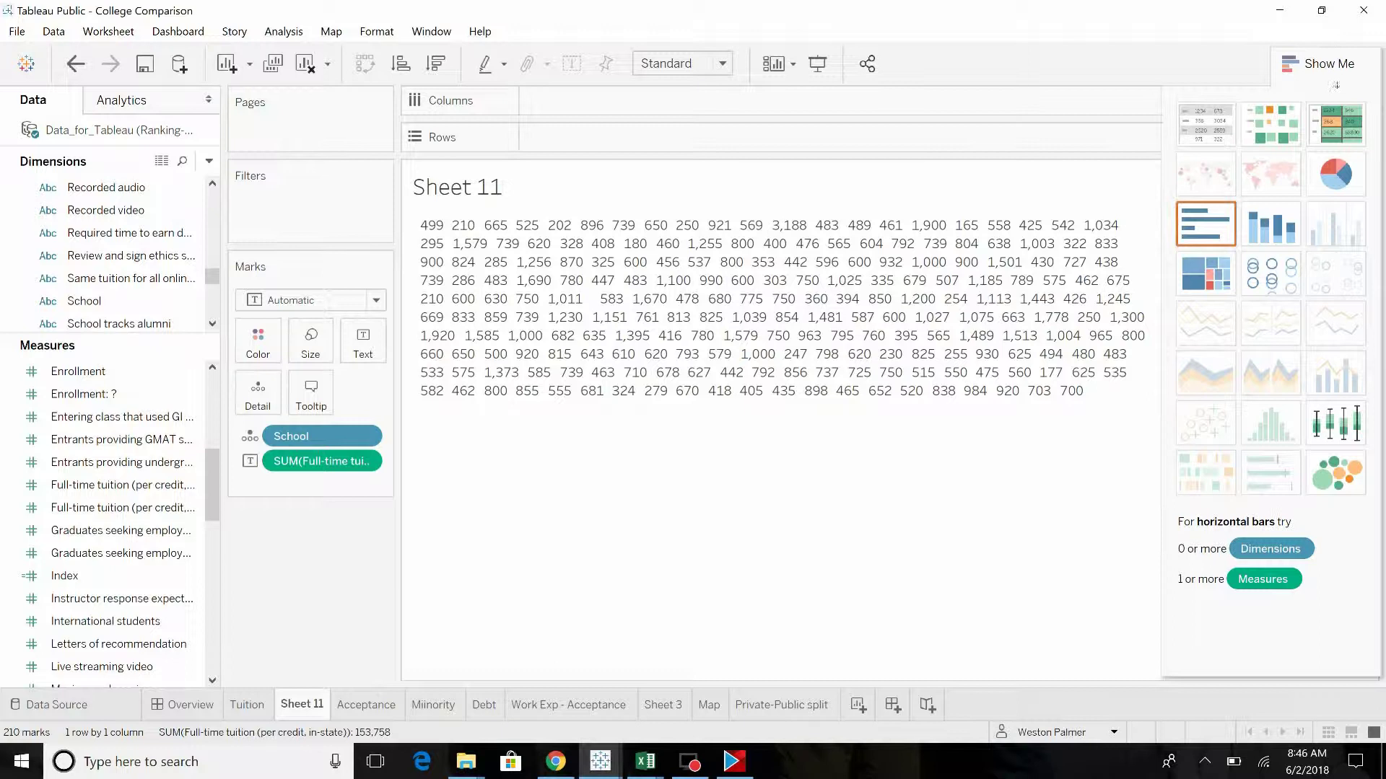
click(1356, 419)
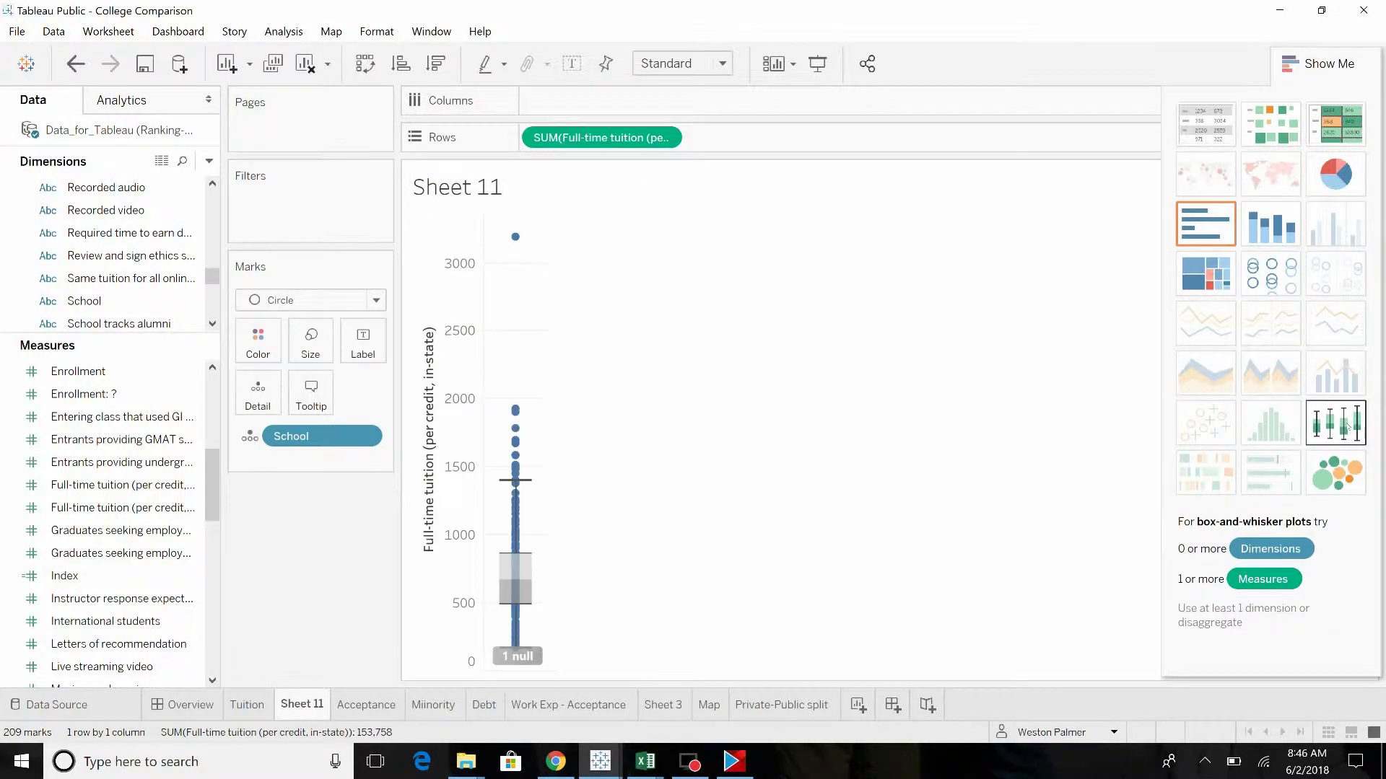
Hide the 1 null indicator and keep whiskers at data within 1.5 times the IQR.
right_click(521, 657)
click(562, 671)
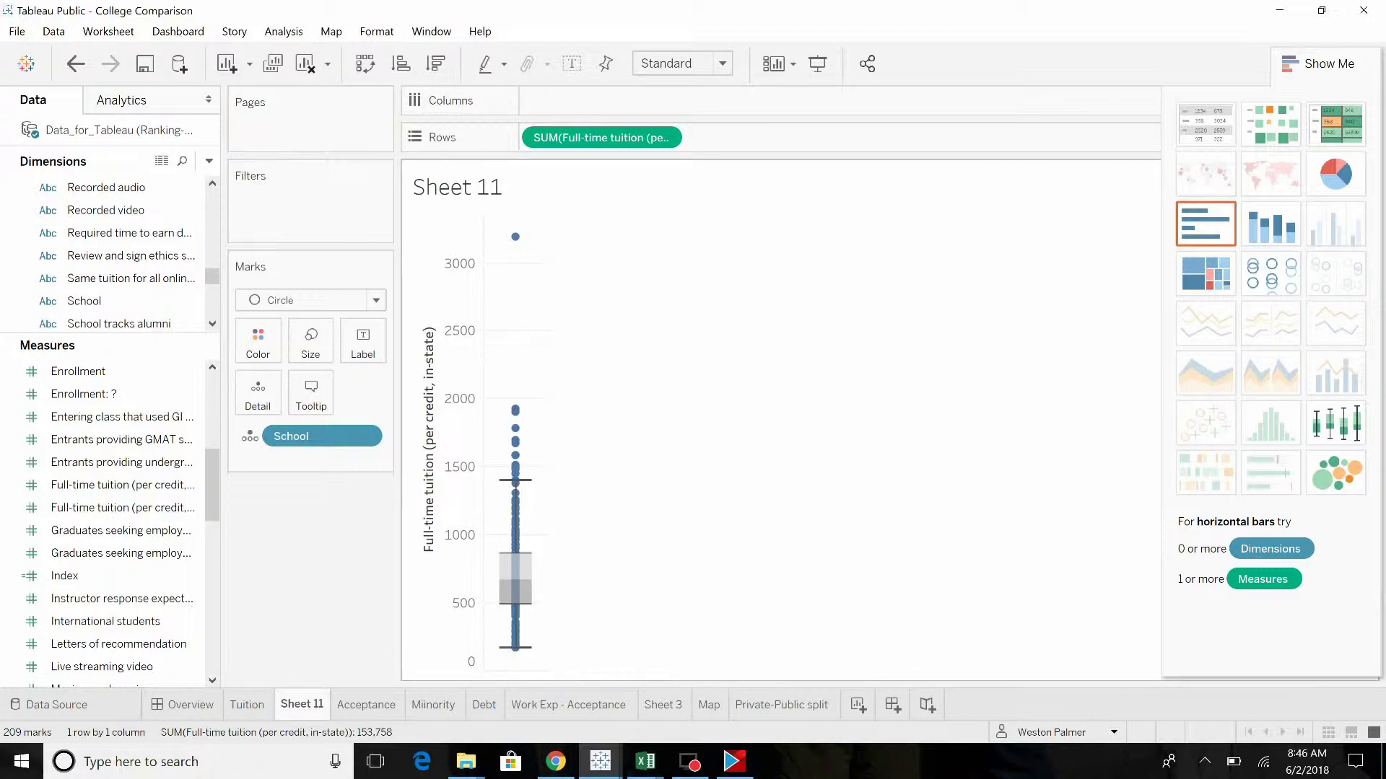
right_click(536, 579)
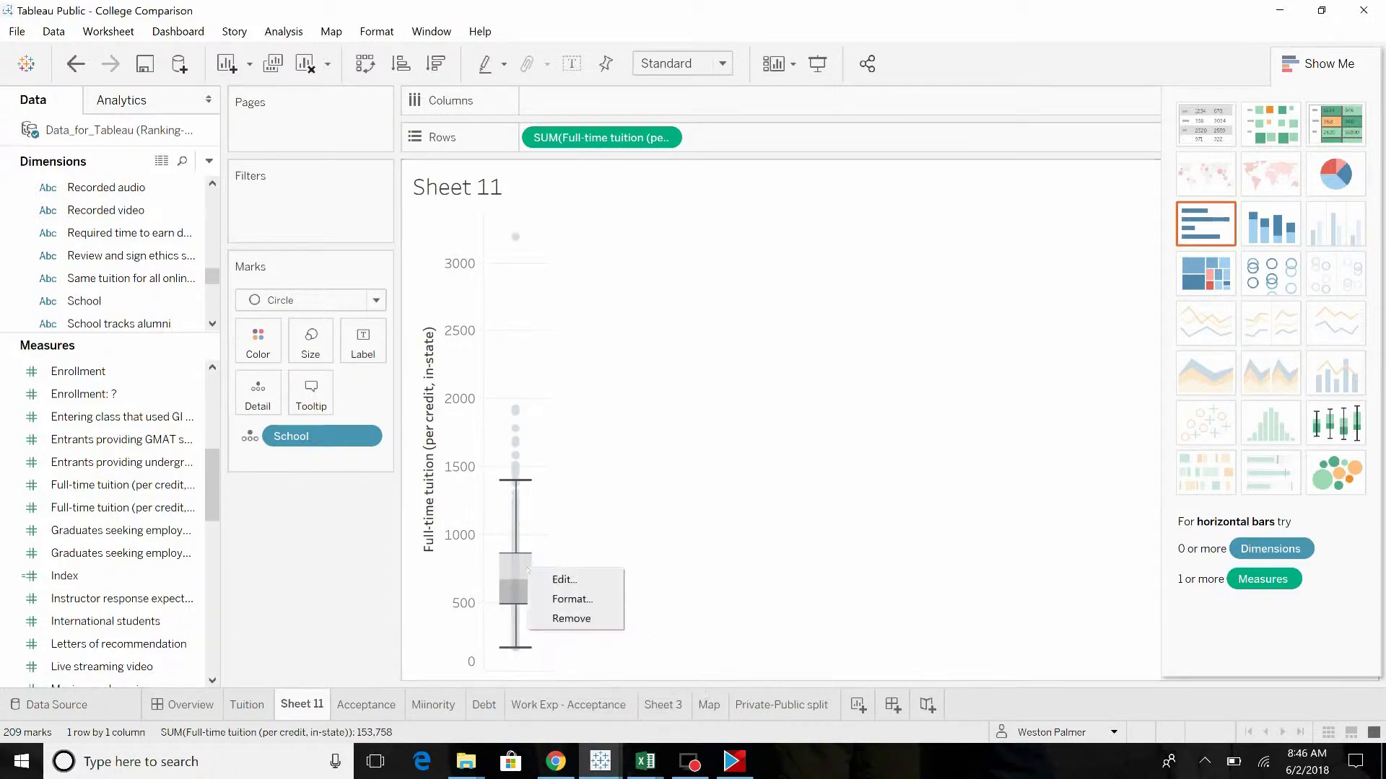
click(557, 578)
drag(689, 174, 834, 210)
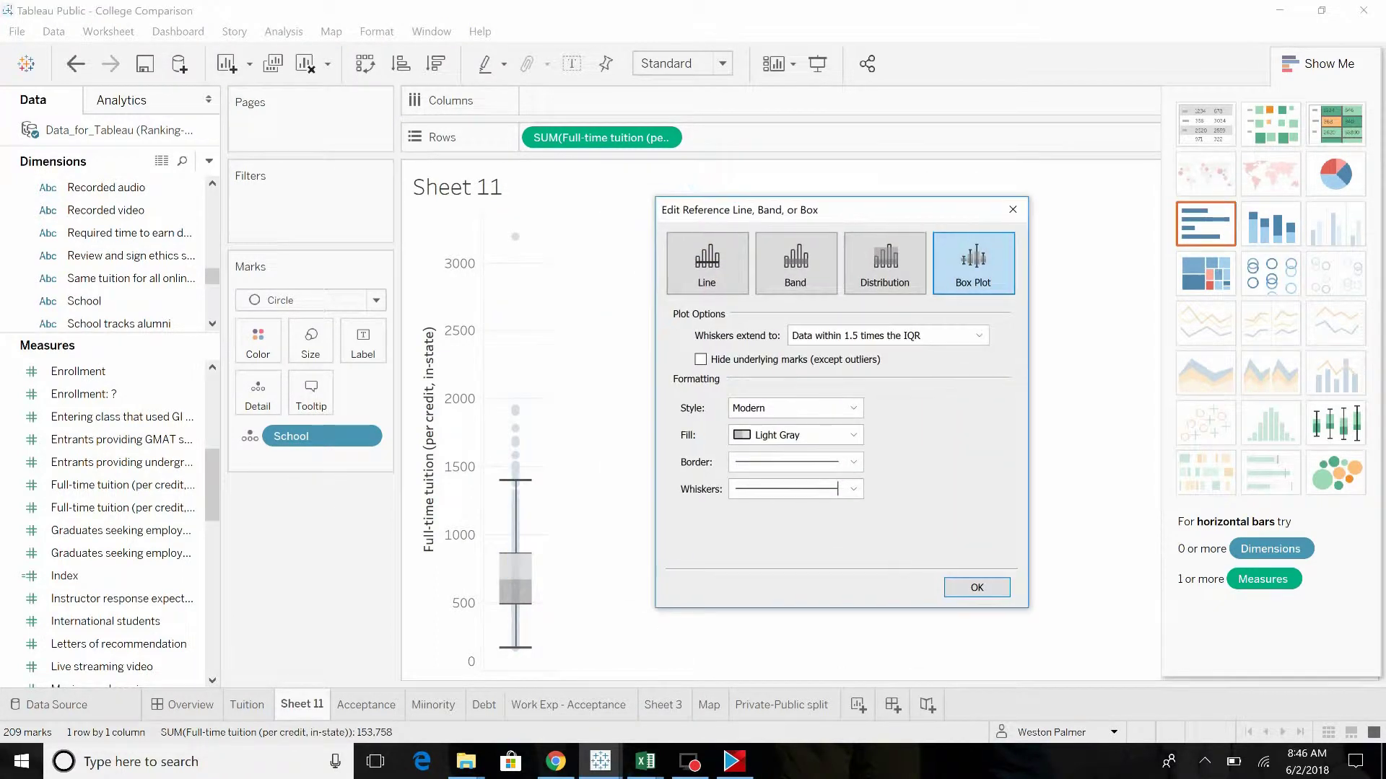
click(979, 336)
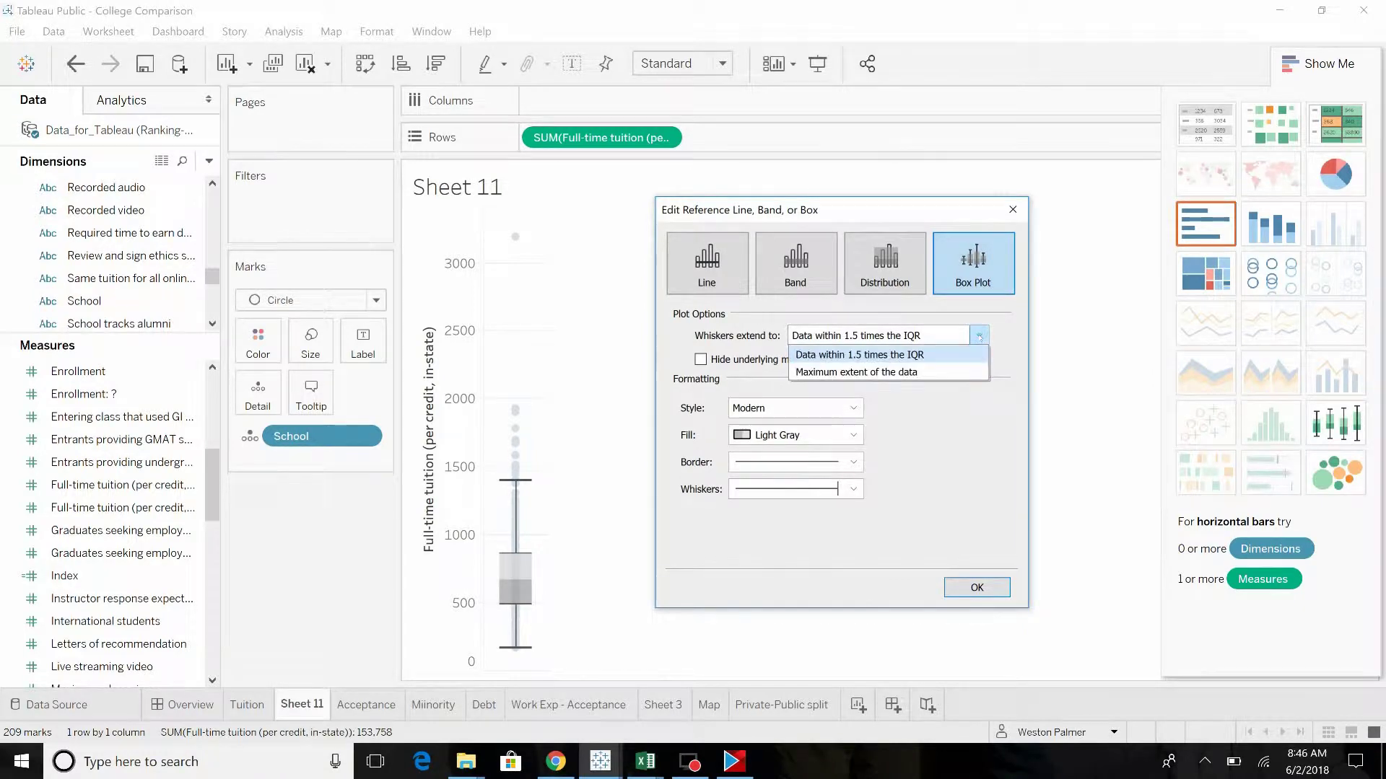
click(955, 374)
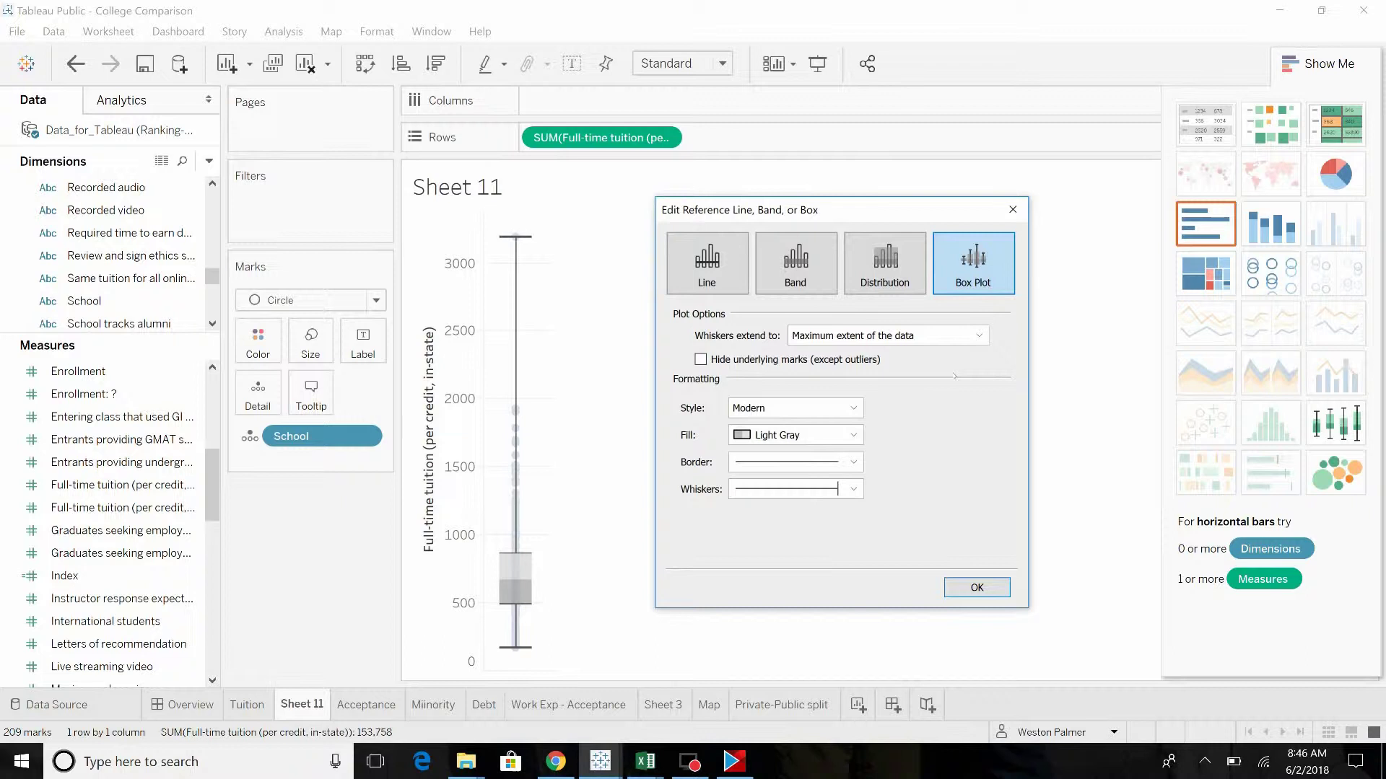
click(980, 337)
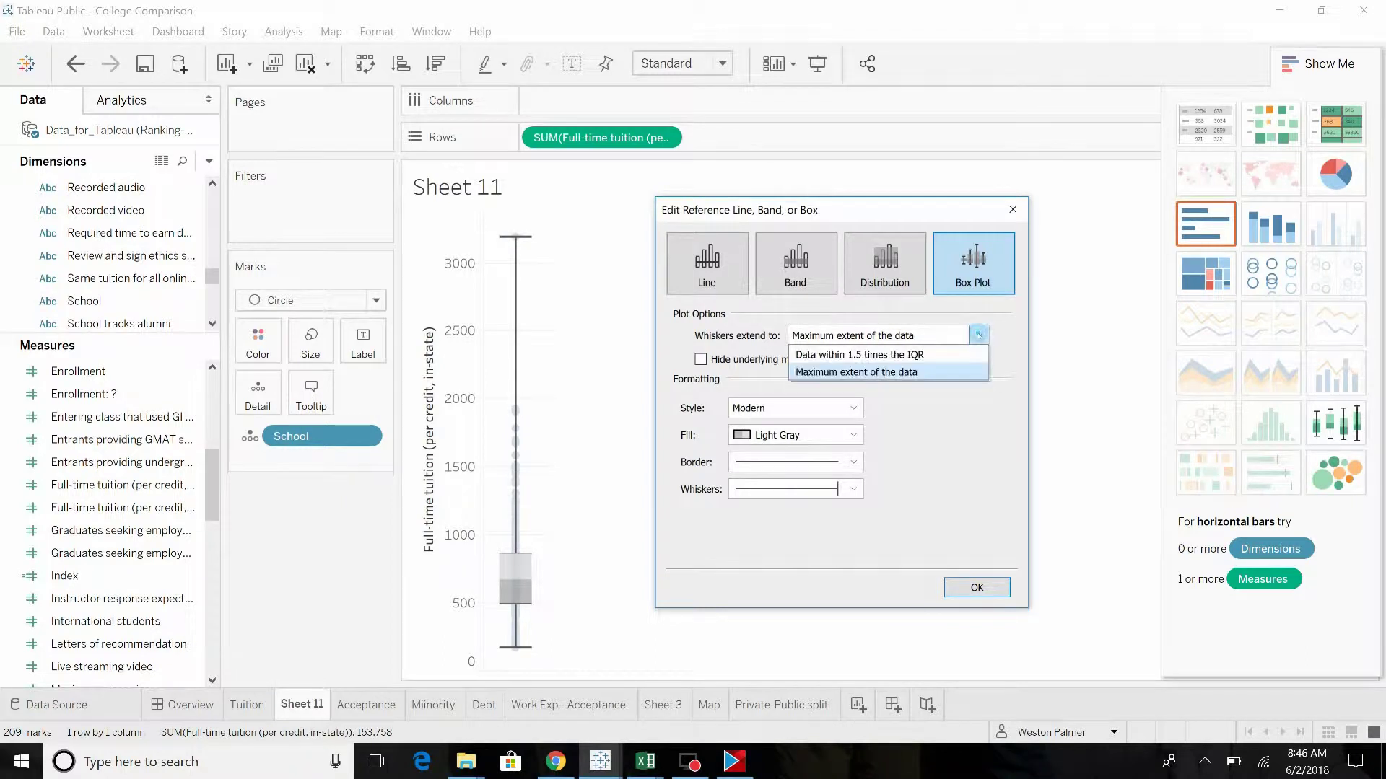
click(950, 352)
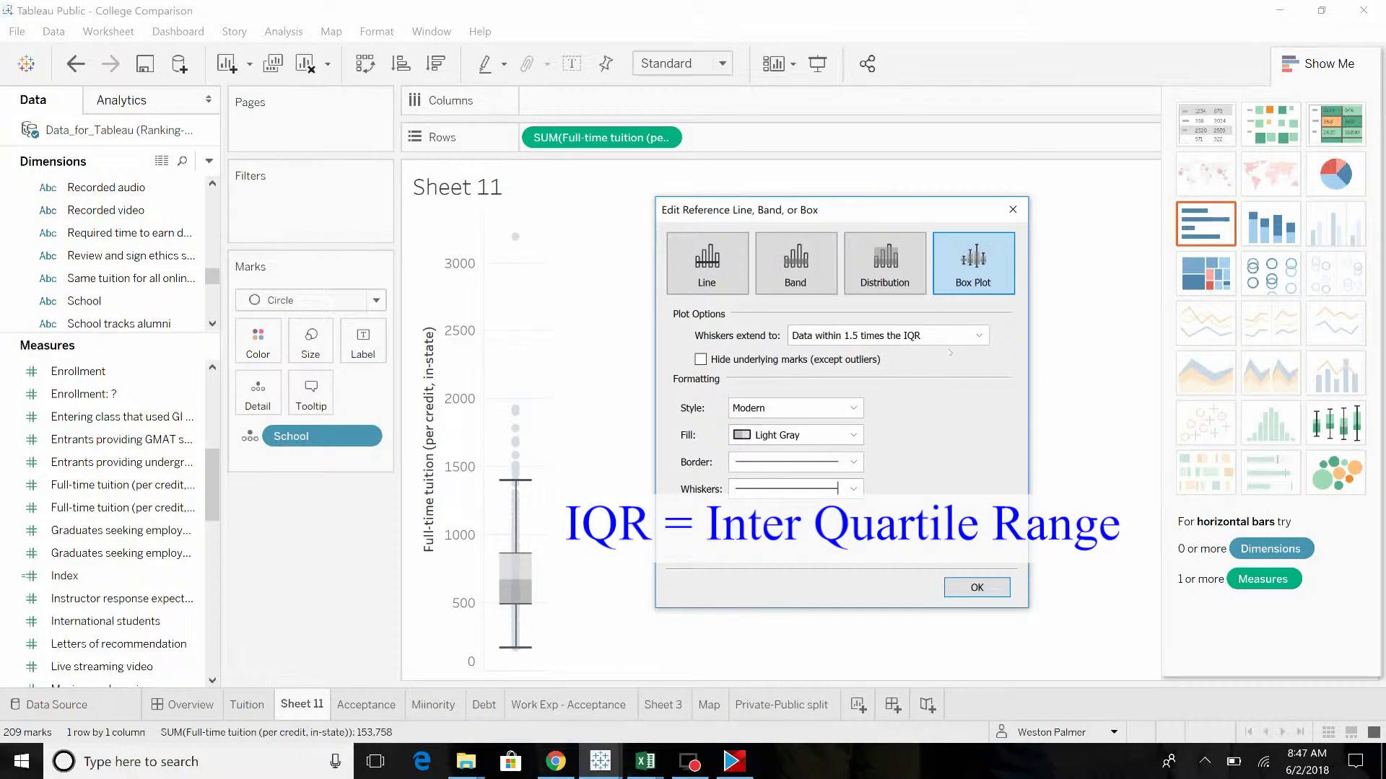
click(963, 592)
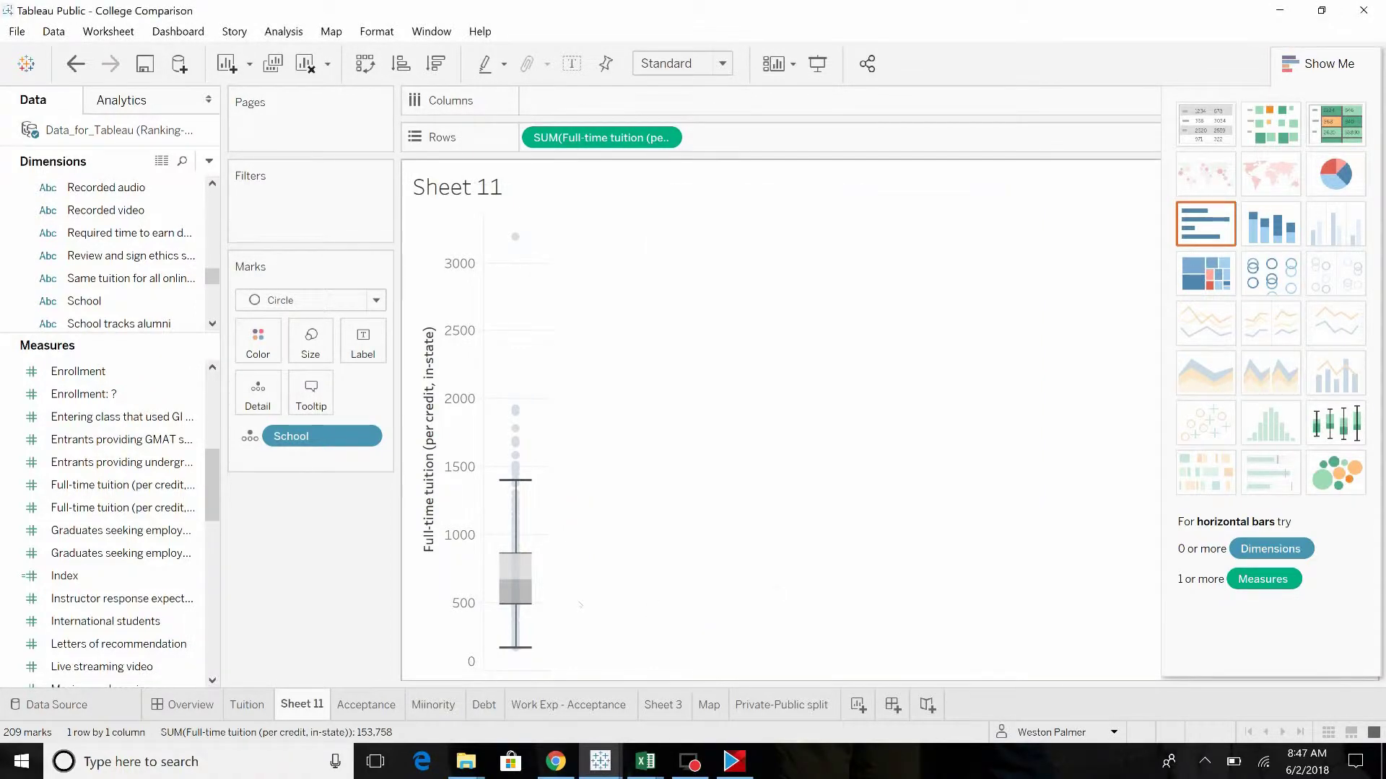
mouse_move(535, 583)
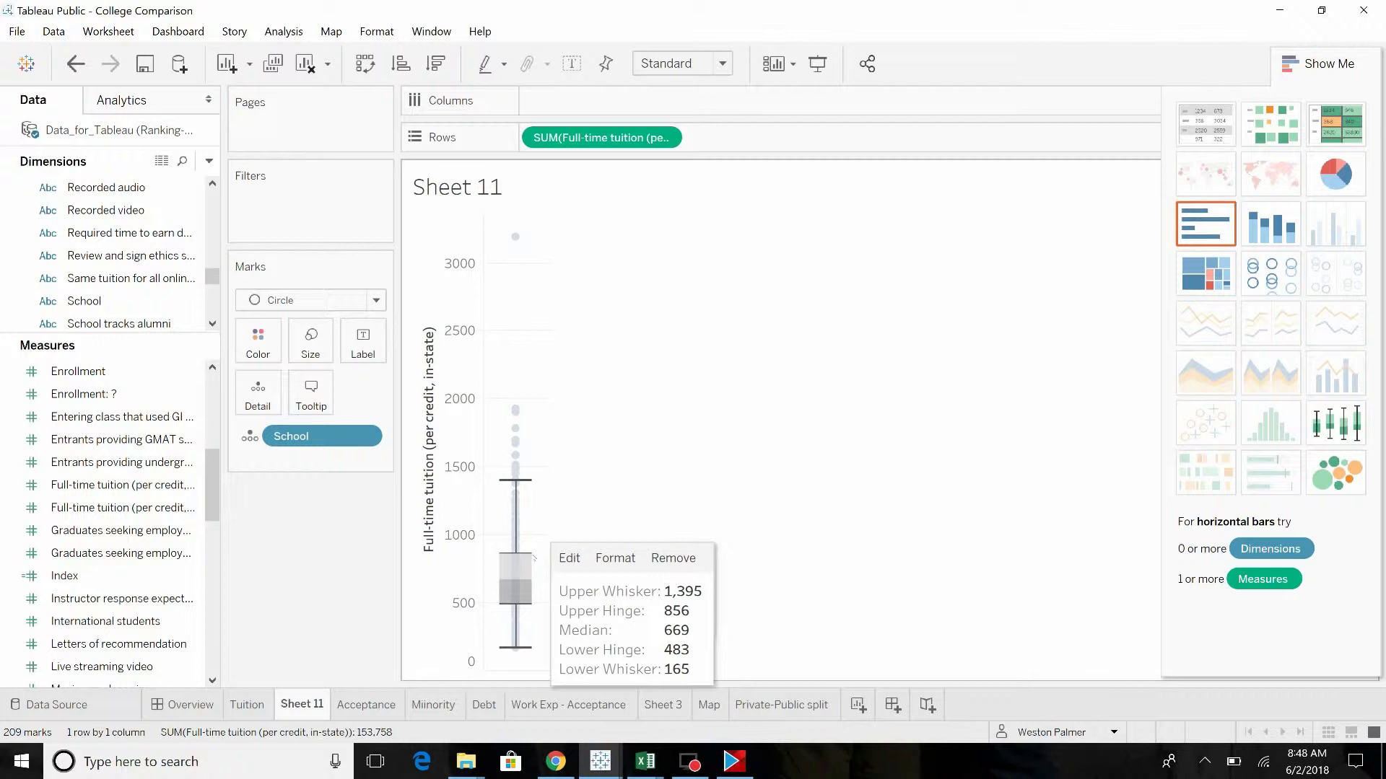
Set the box plot whiskers to the maximum extent of the data, reaching about 3,200.
click(569, 558)
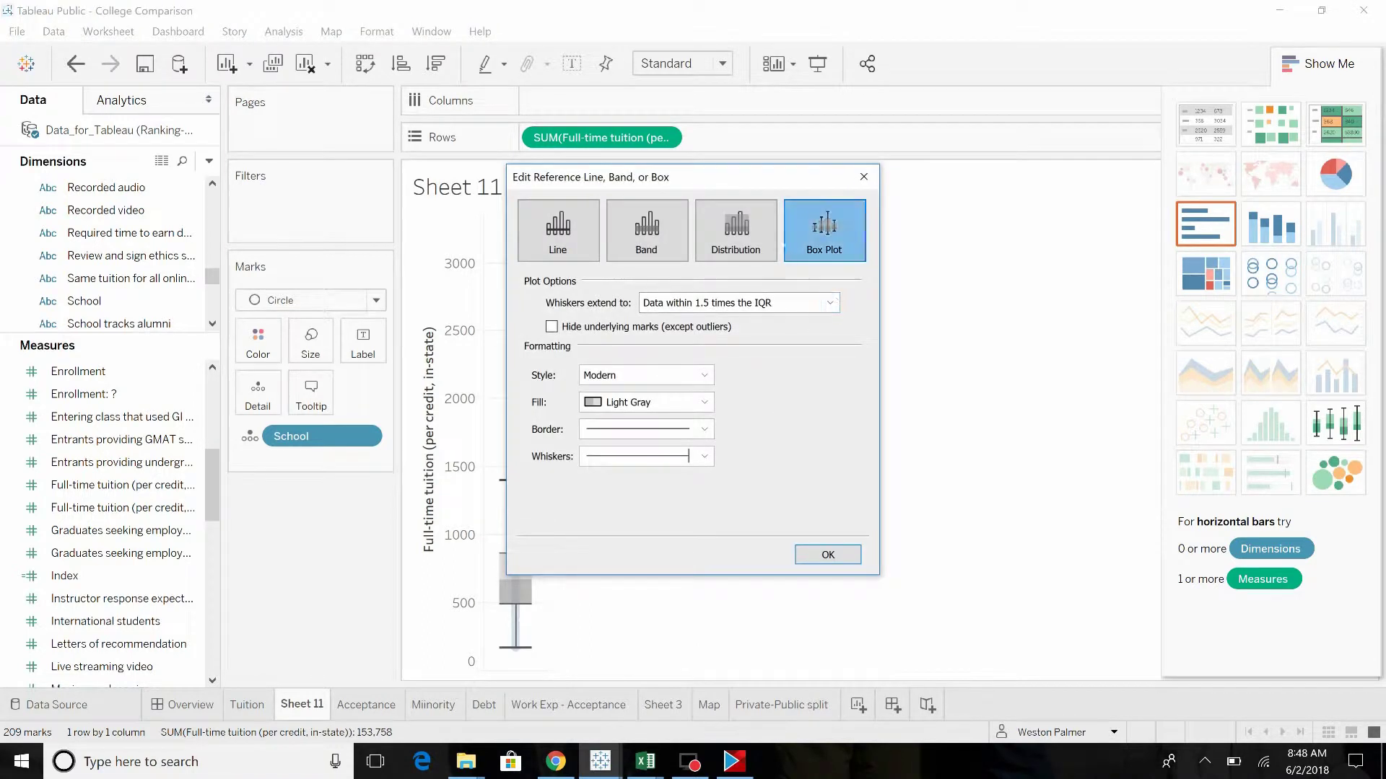
drag(772, 174, 801, 201)
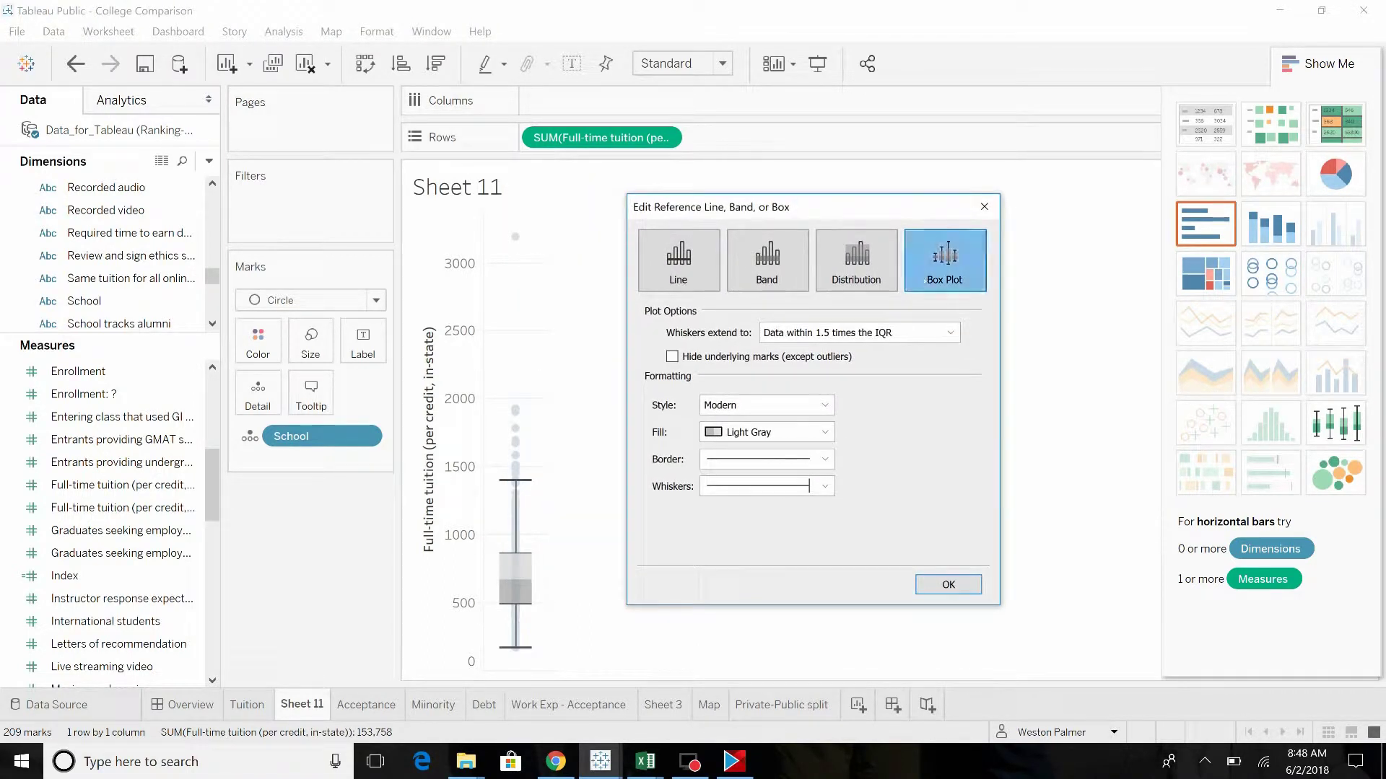
click(950, 334)
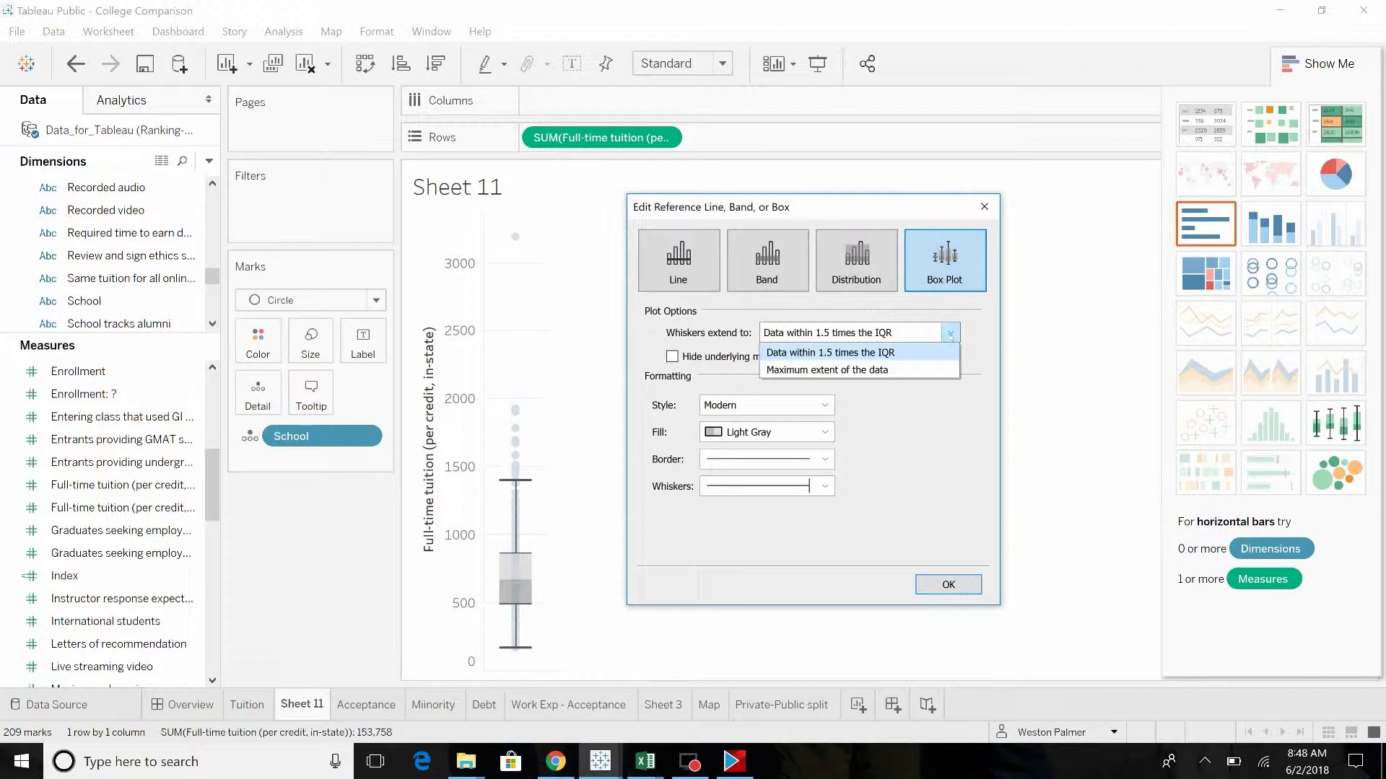
click(907, 369)
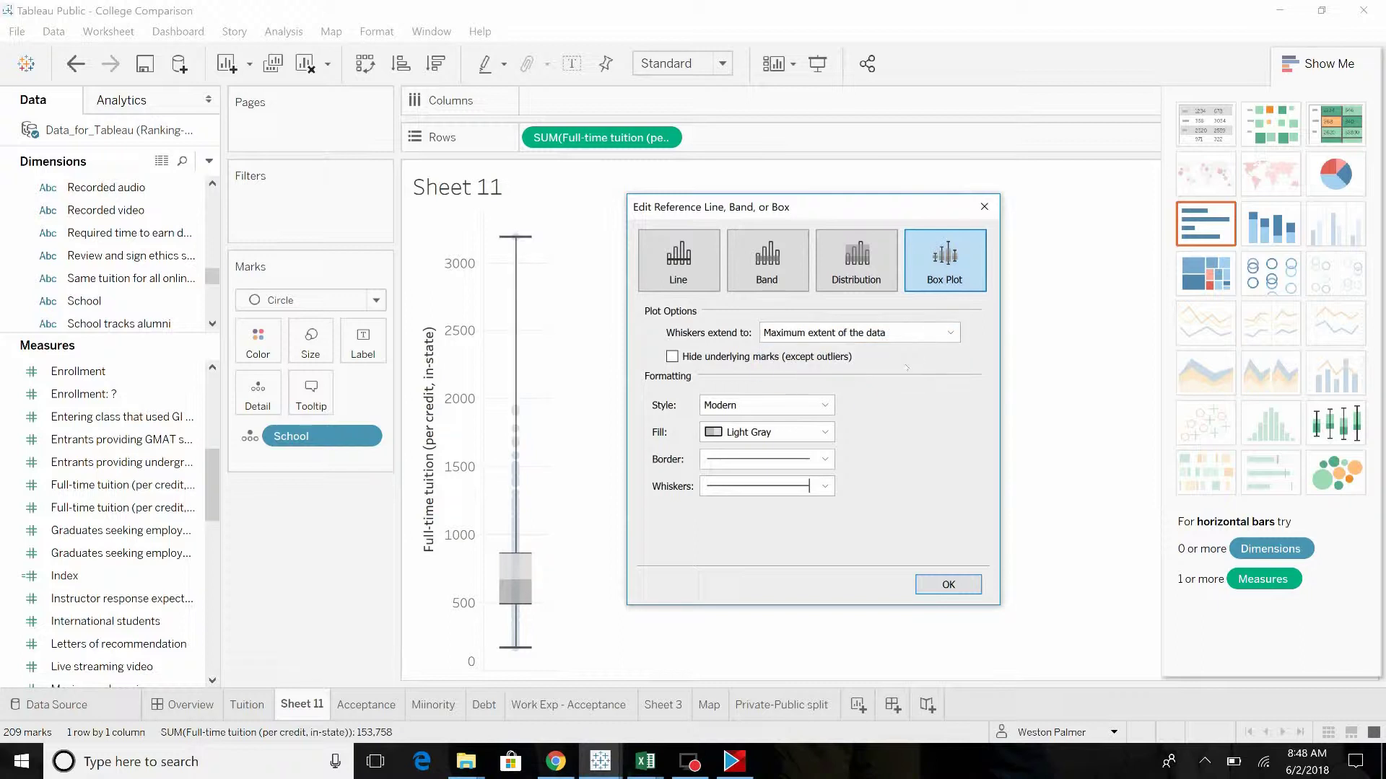
click(951, 586)
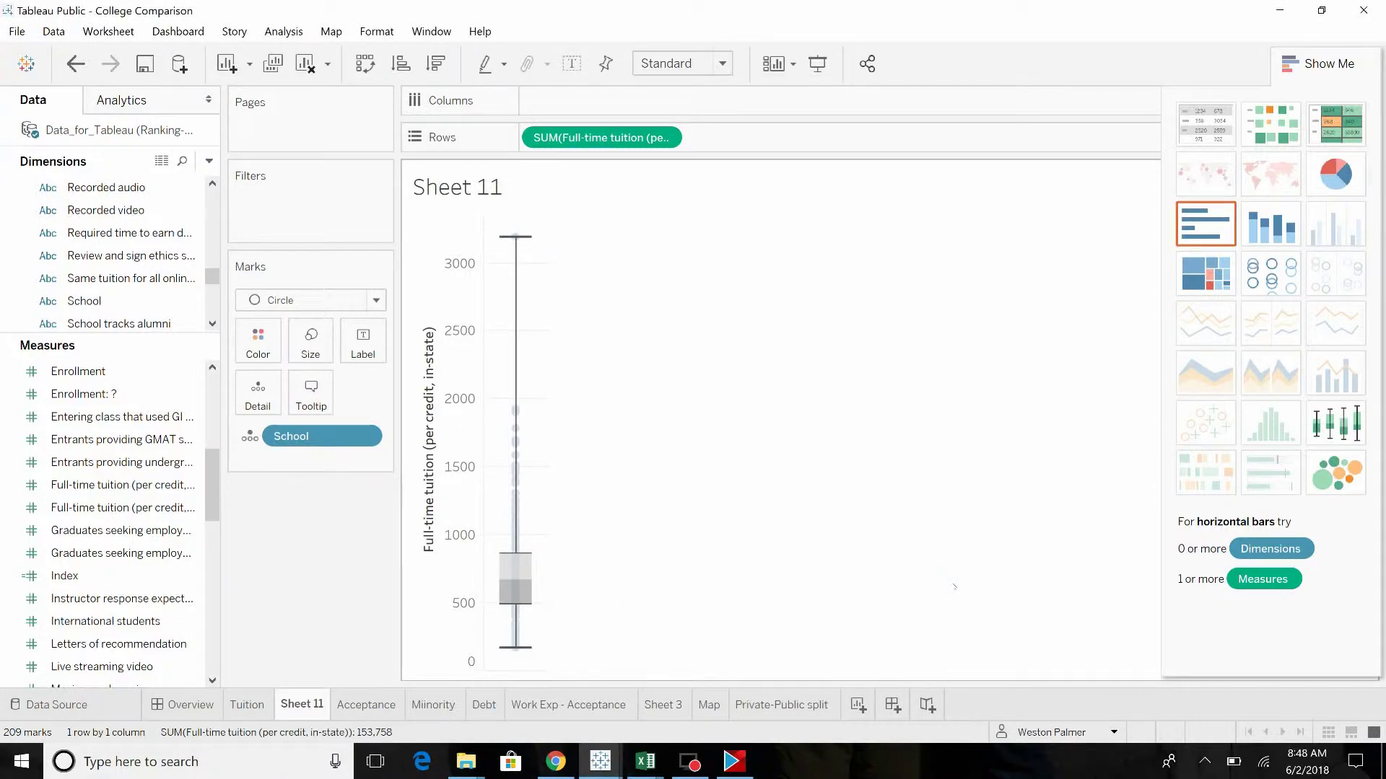
Deselect the marks to restore full colour and select the Index measure in the Data pane.
mouse_move(506, 648)
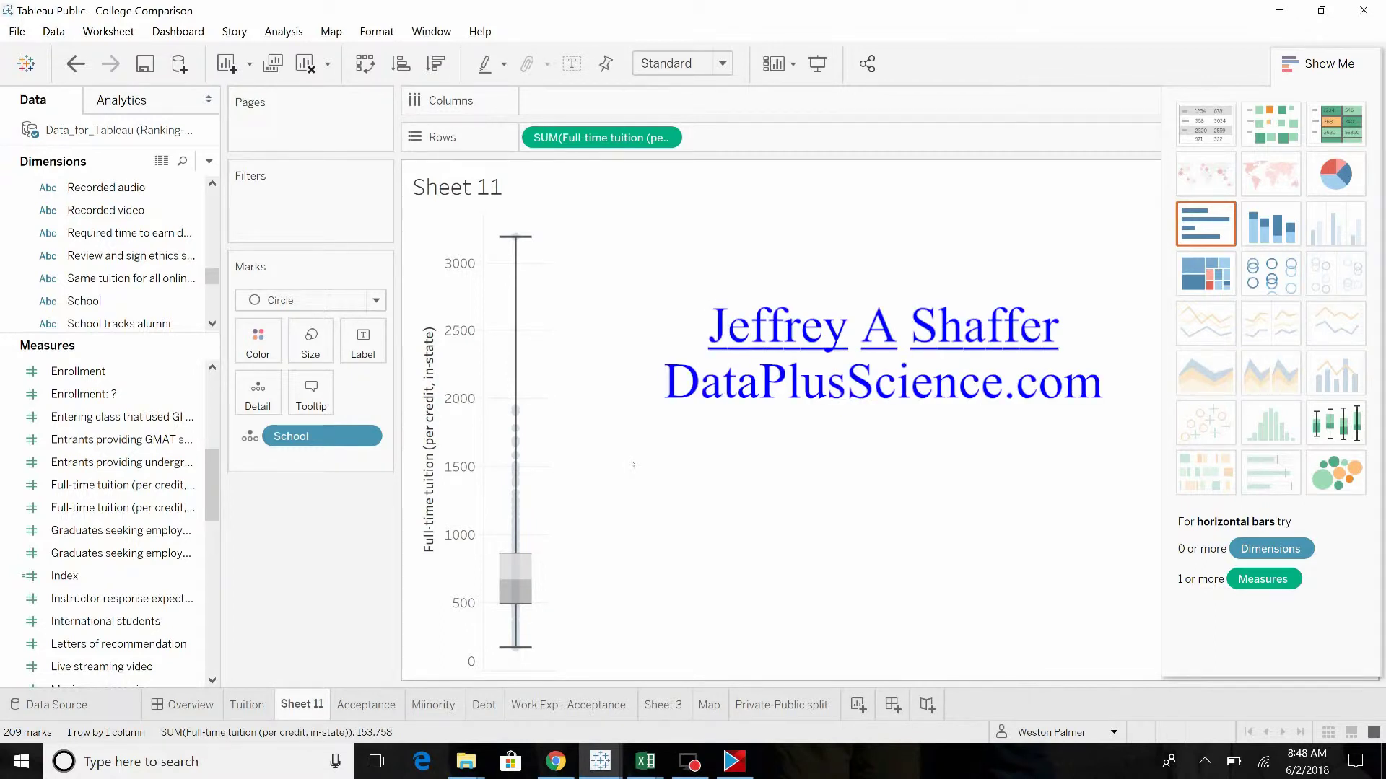
click(543, 423)
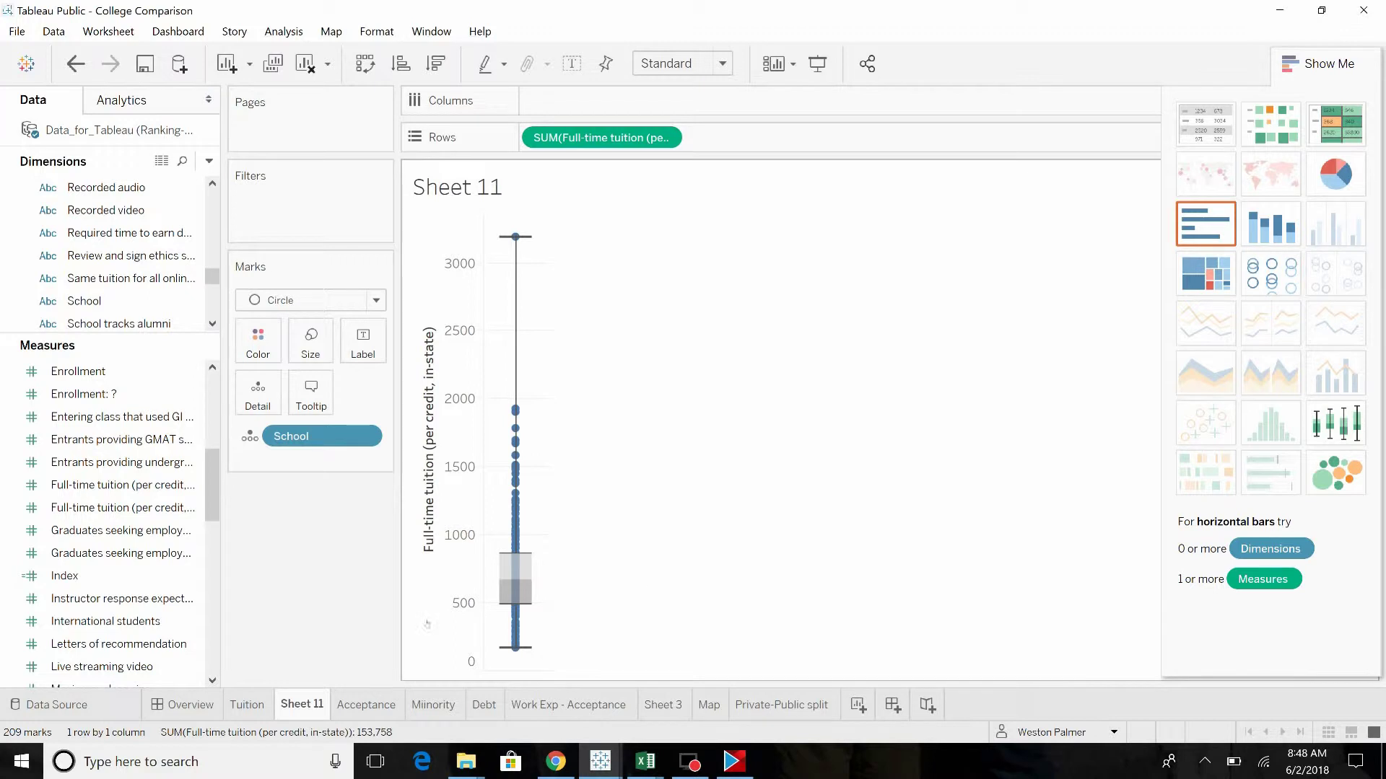
click(87, 624)
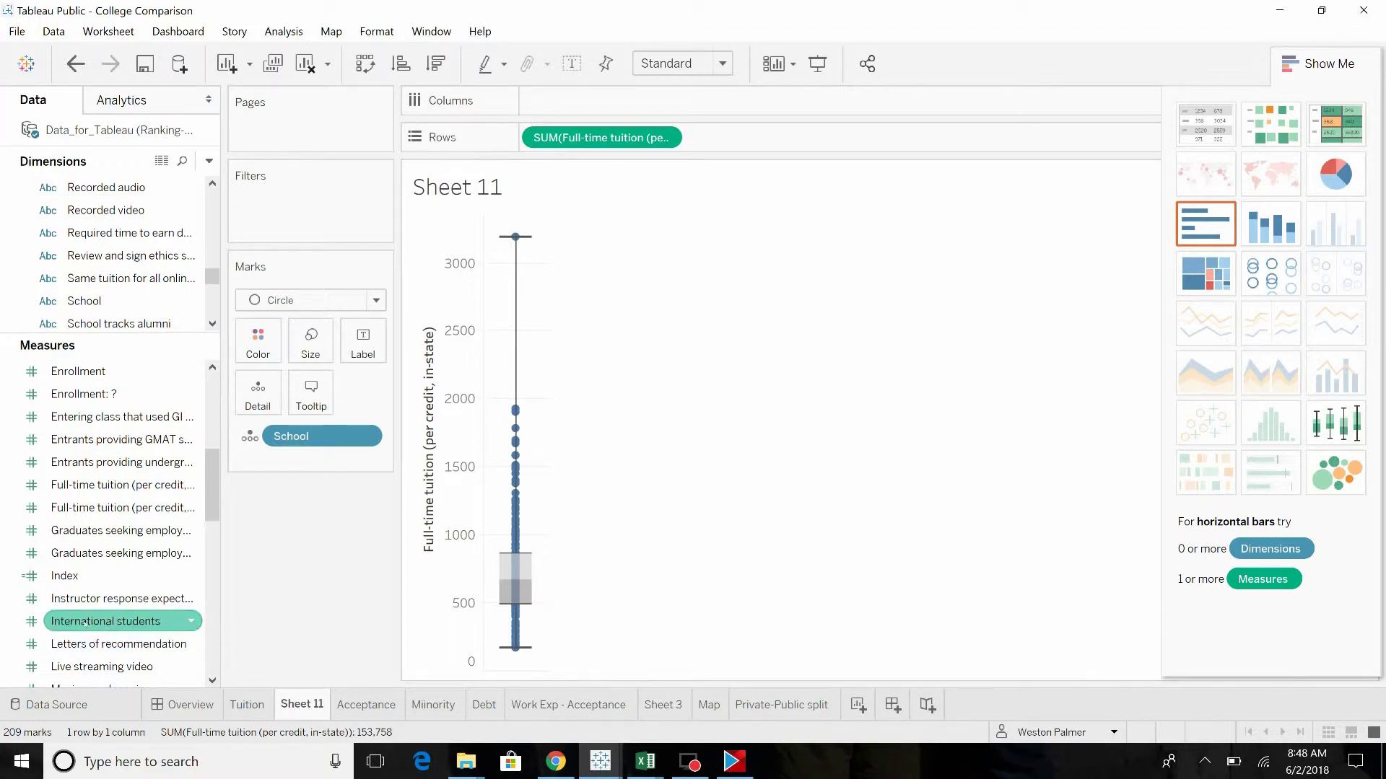
click(76, 599)
click(64, 577)
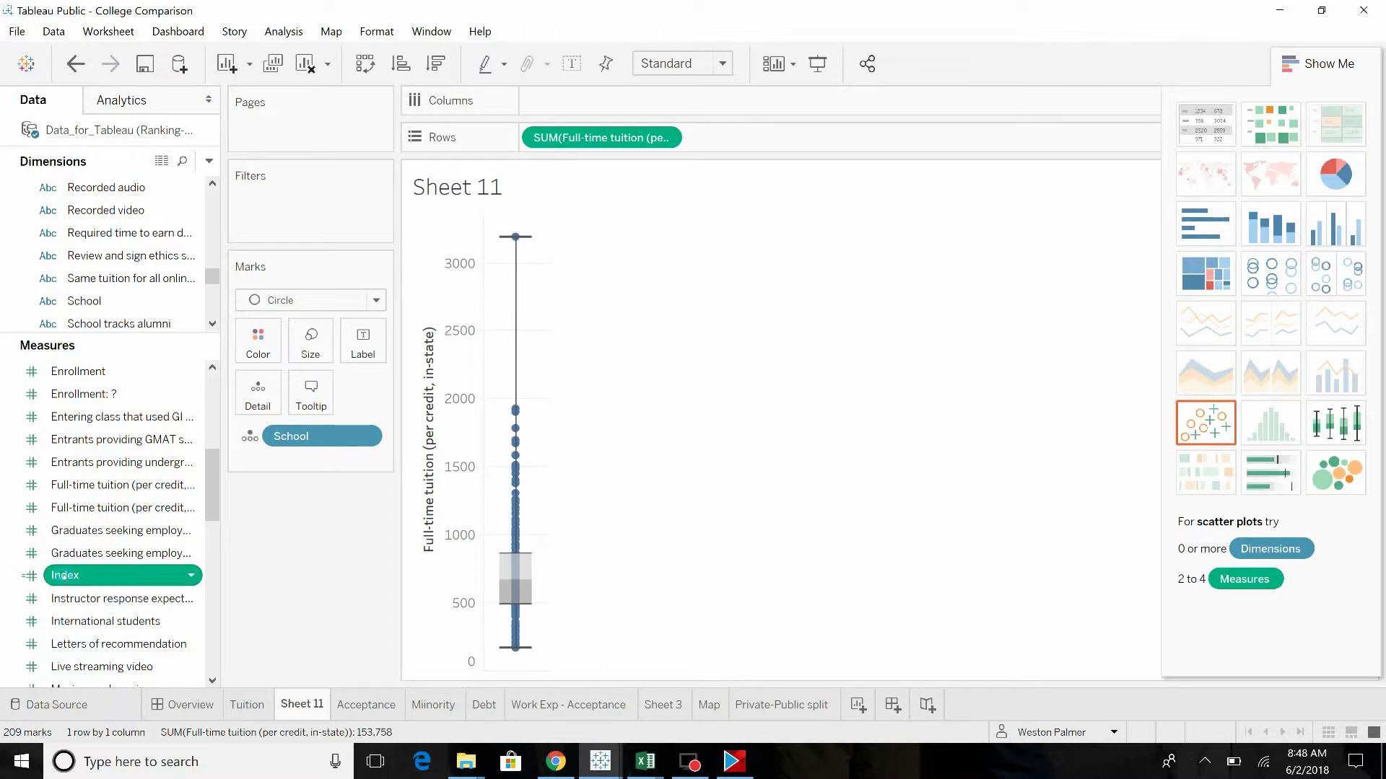
Check the Index calculation, then place Index on Columns computed along School.
click(191, 576)
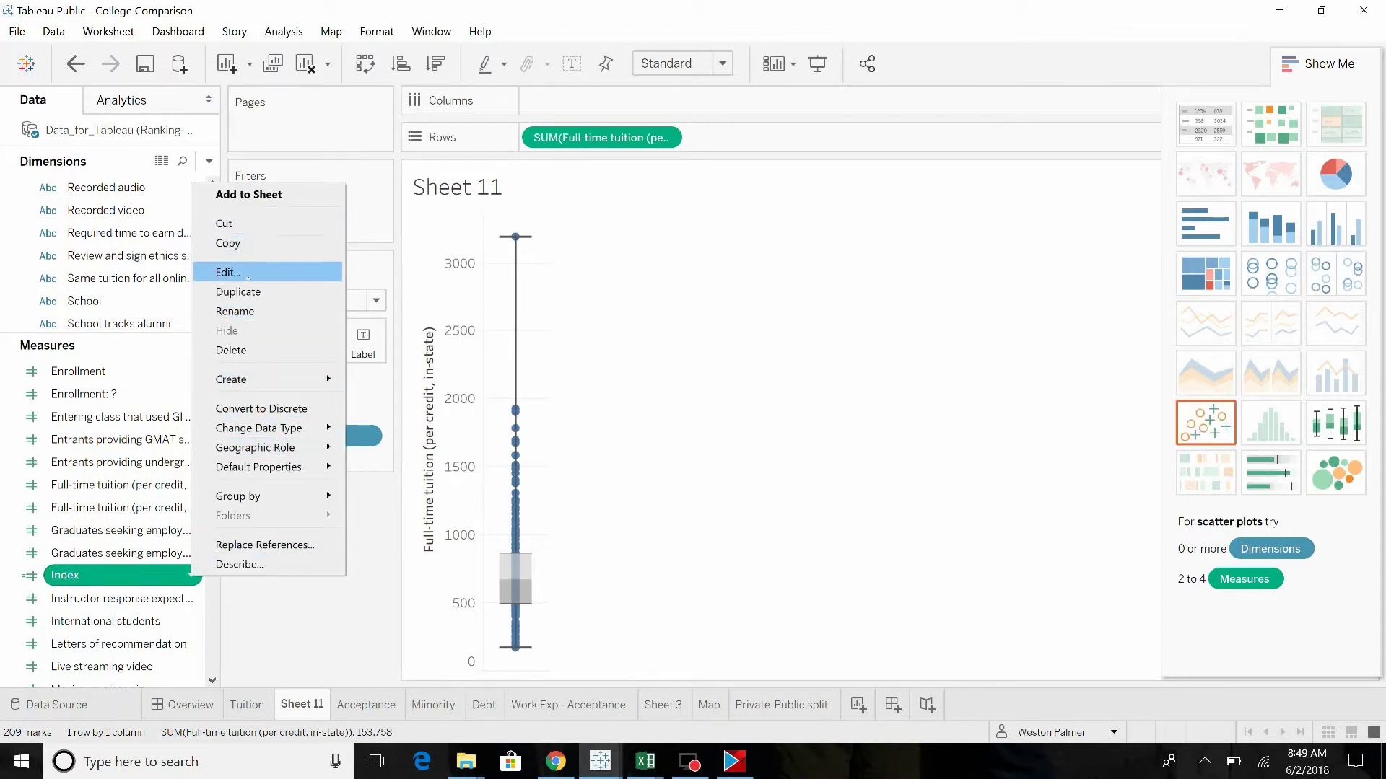
click(244, 272)
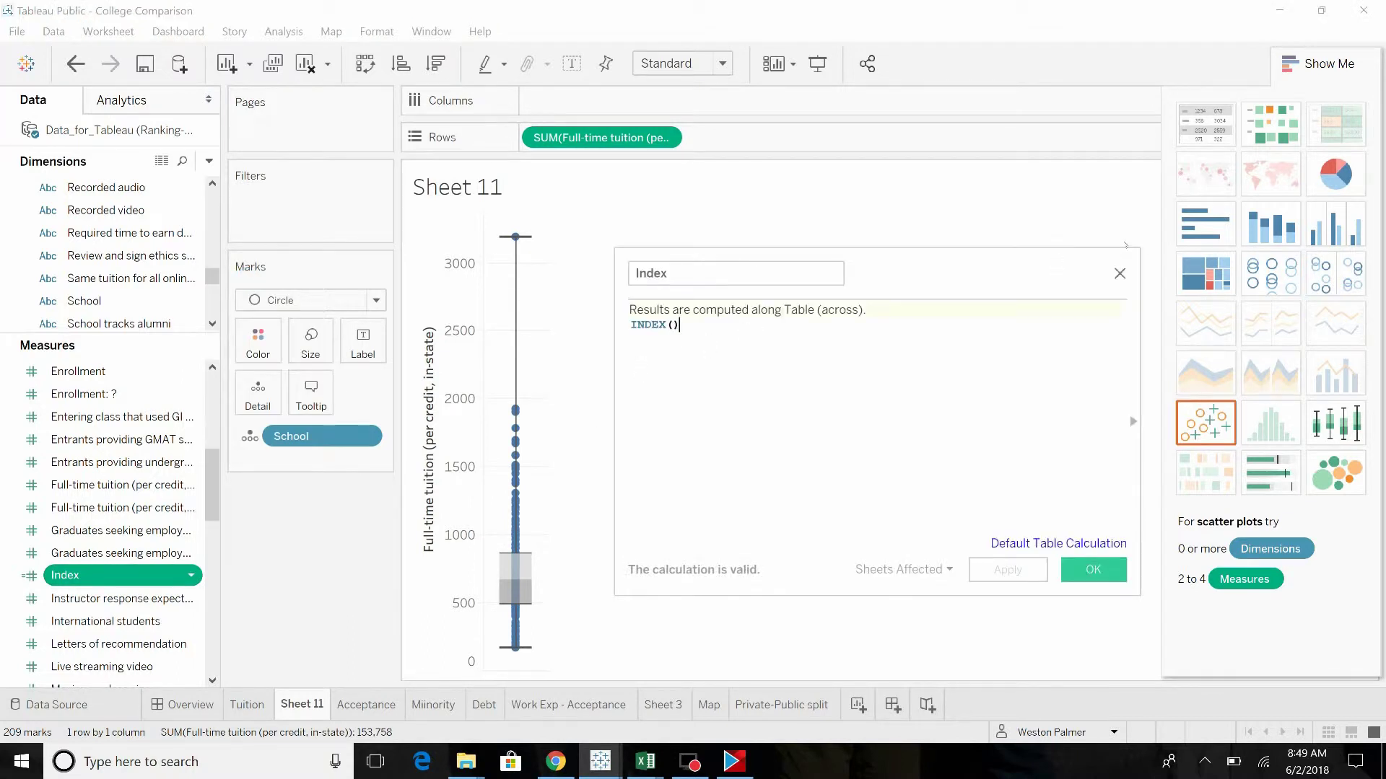
click(1119, 273)
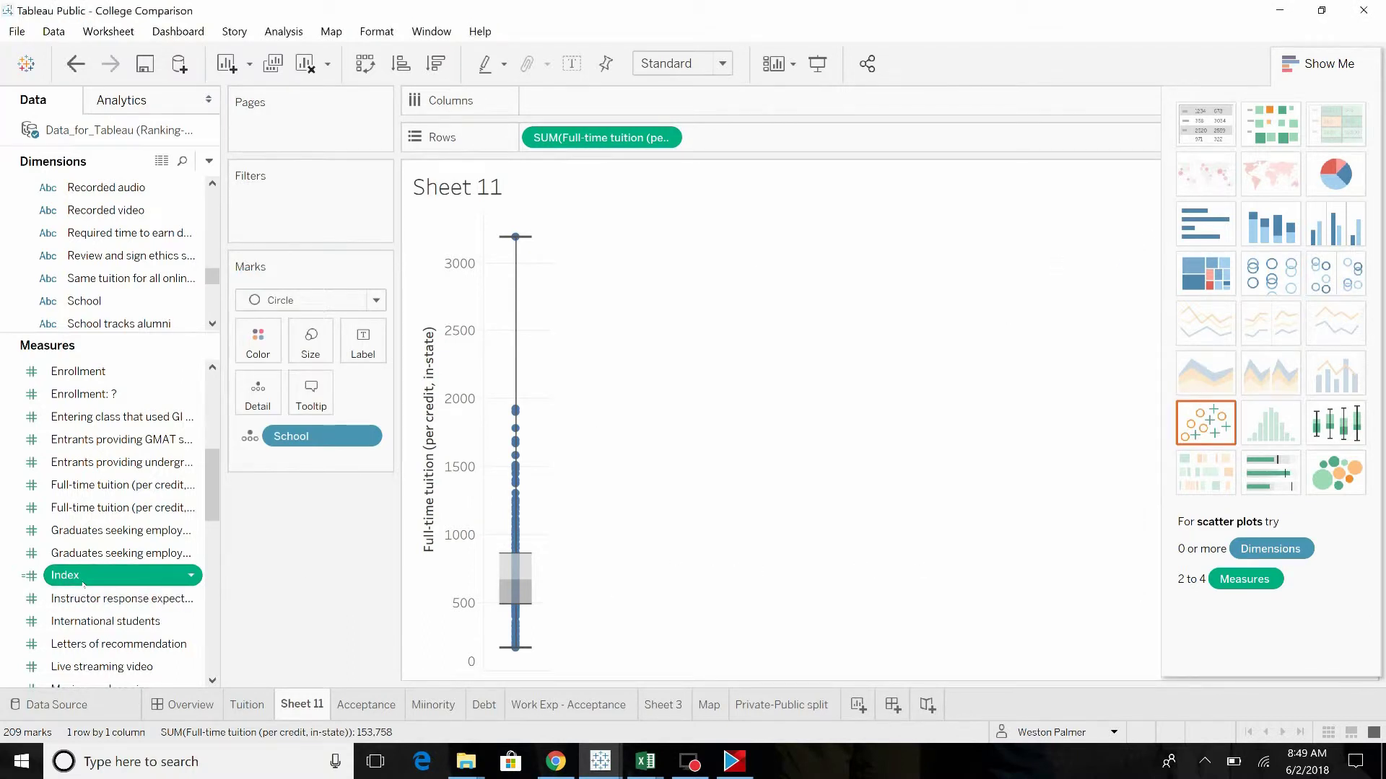
drag(80, 581, 550, 109)
click(664, 101)
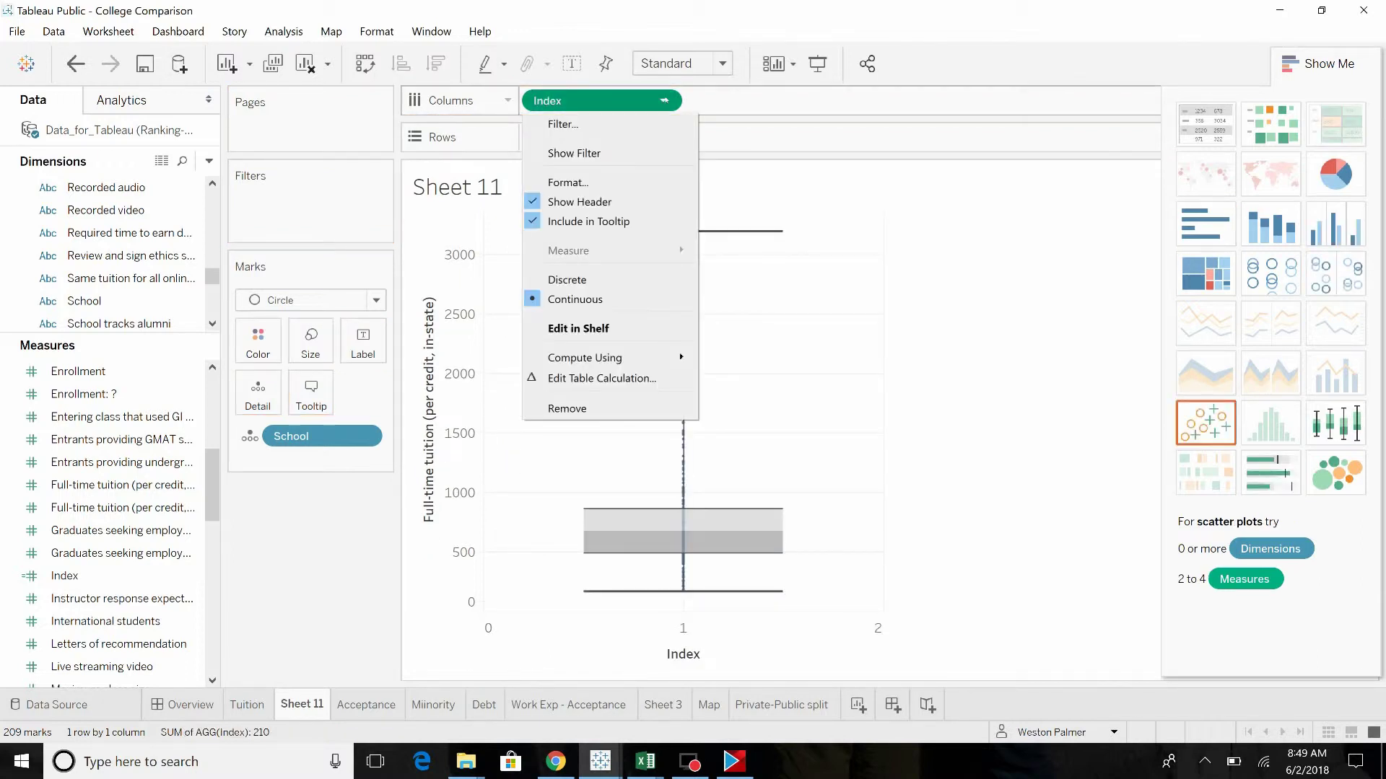
mouse_move(590, 359)
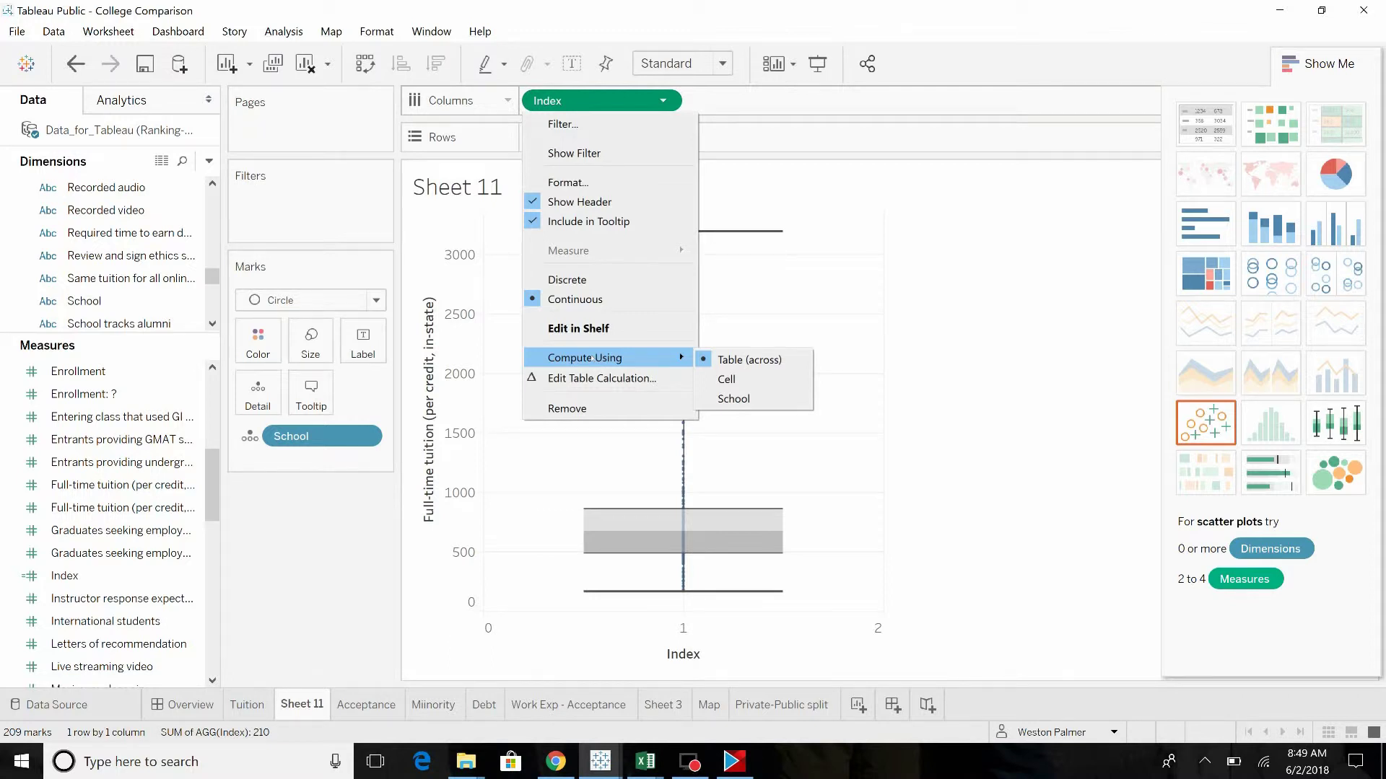
click(749, 398)
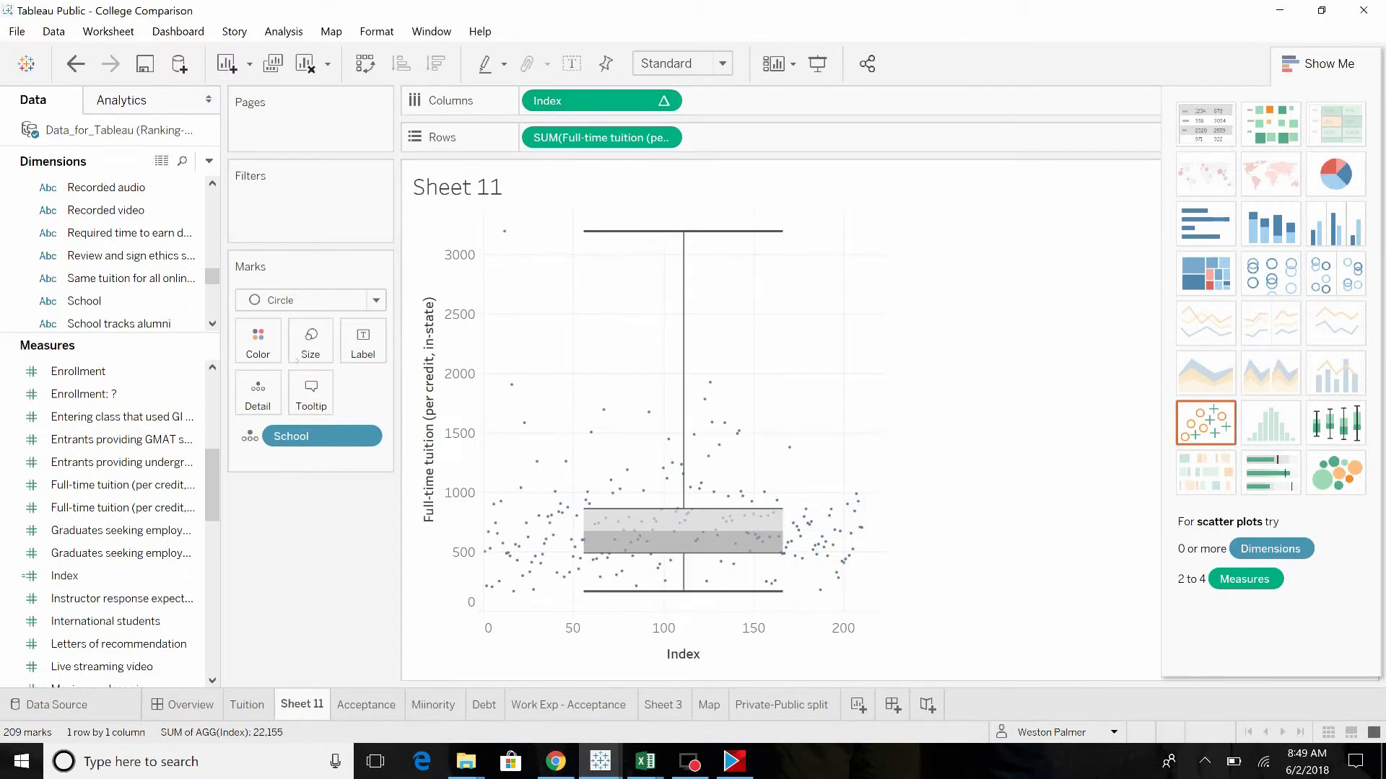
Enlarge the circle marks with the Size slider.
click(296, 359)
drag(315, 388, 369, 390)
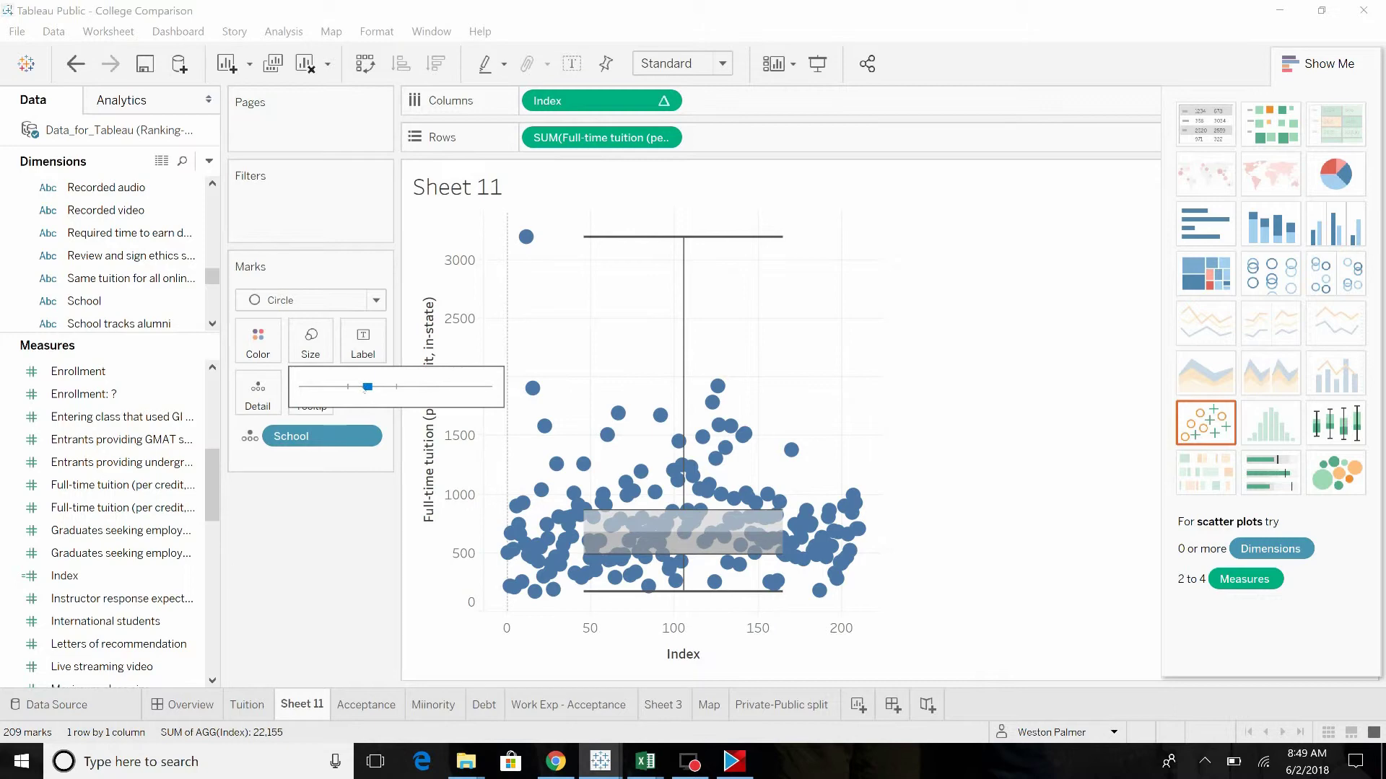
click(913, 552)
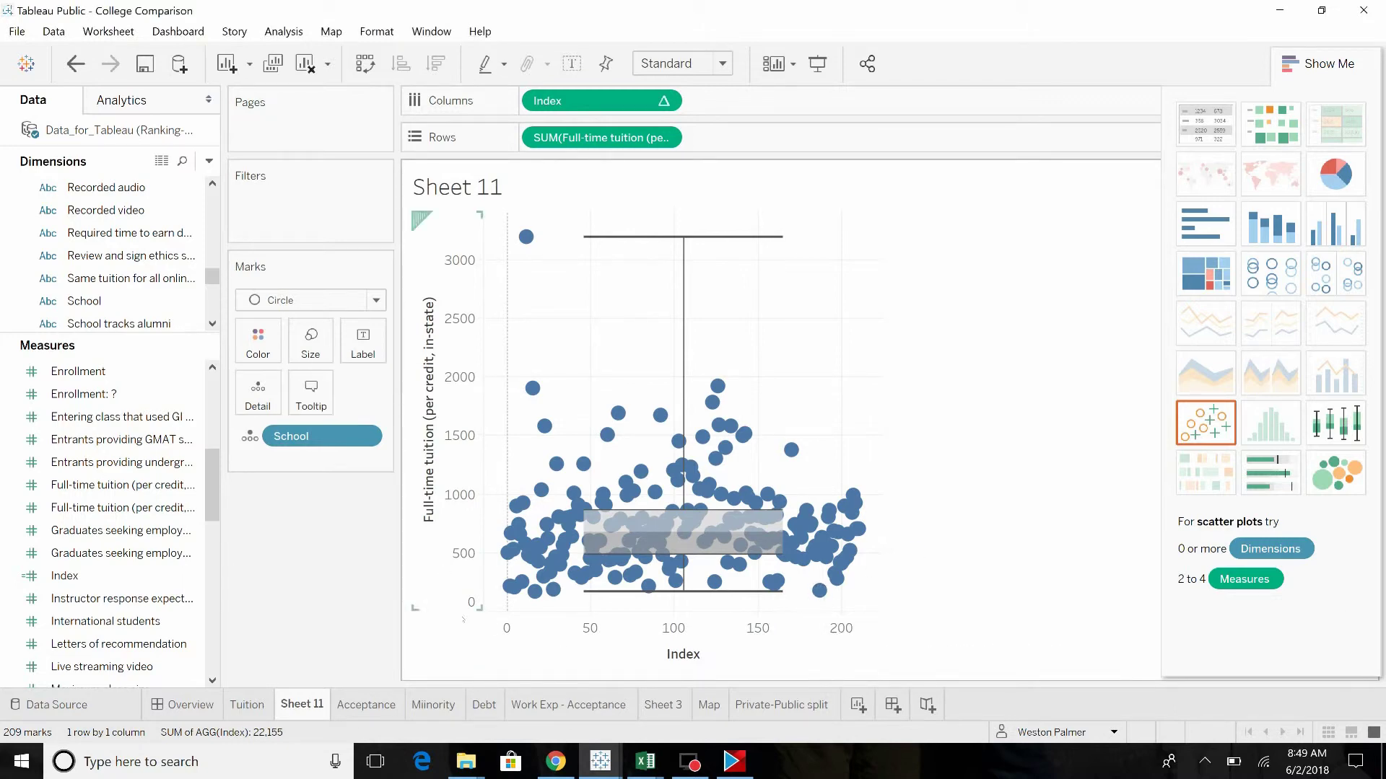